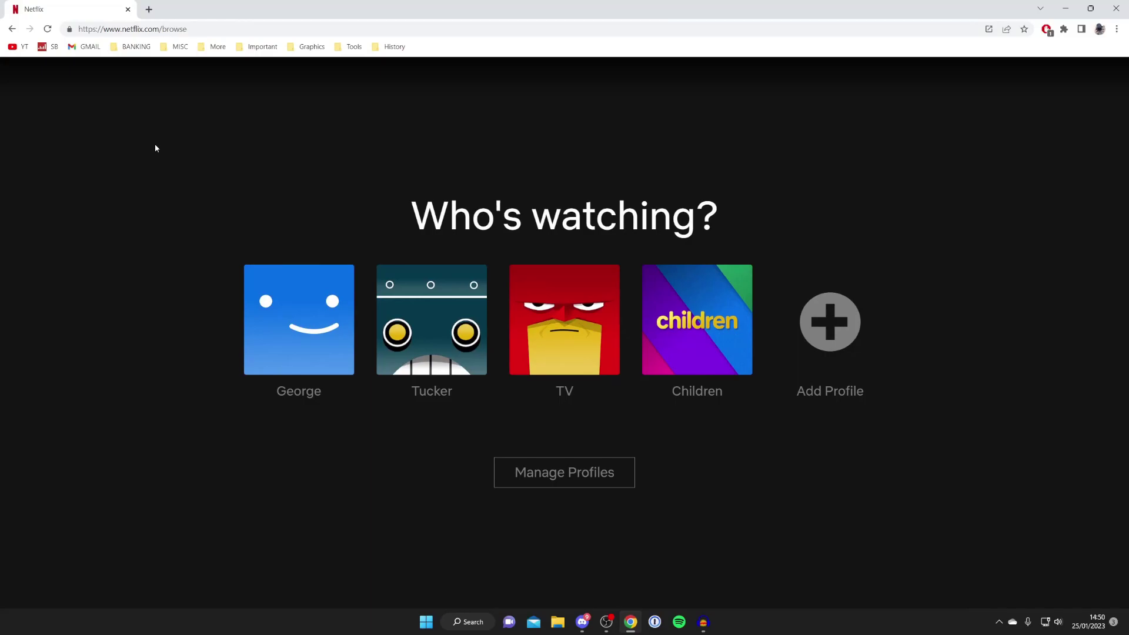
Select the Tucker tile on Who's watching to enter his profile.
click(419, 333)
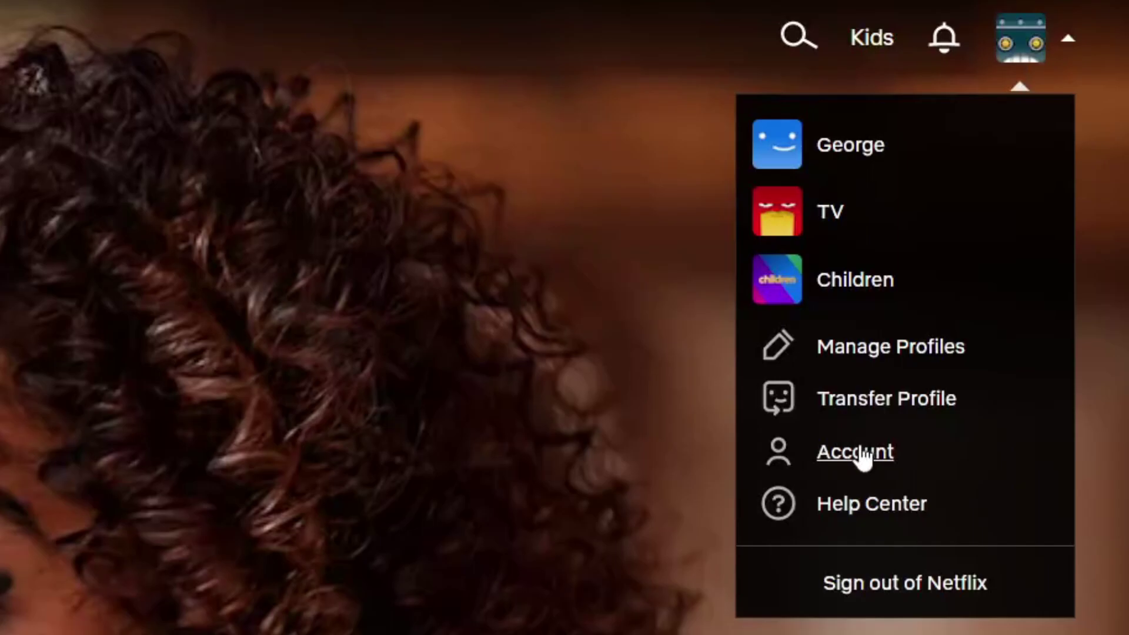
Go to the Account page from the profile avatar menu.
click(869, 457)
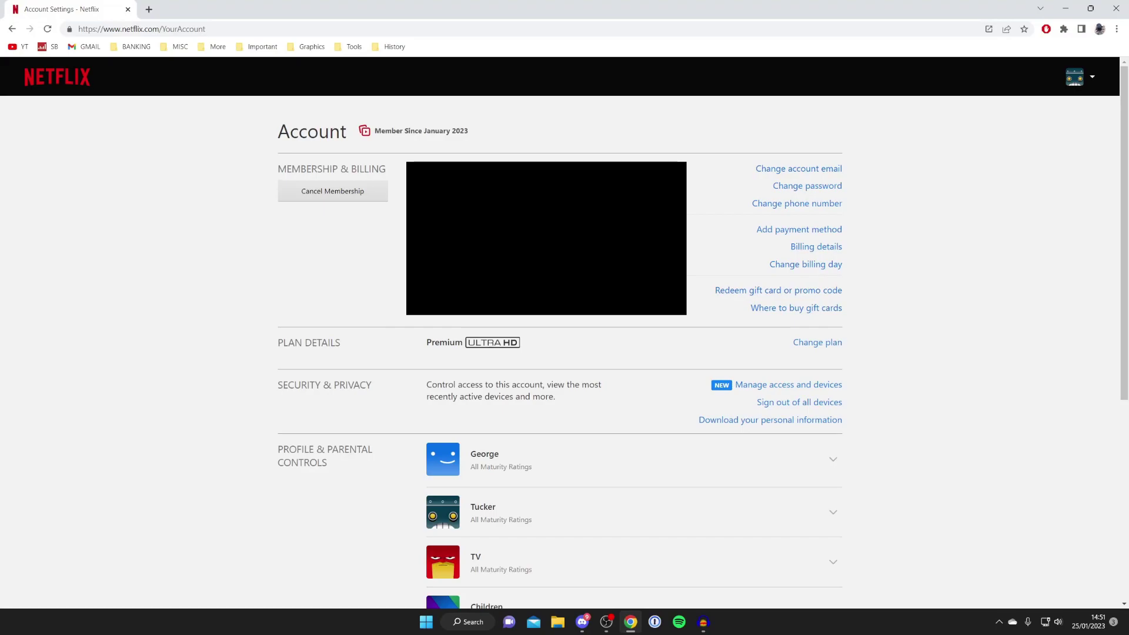
scroll(522, 290, down, 5)
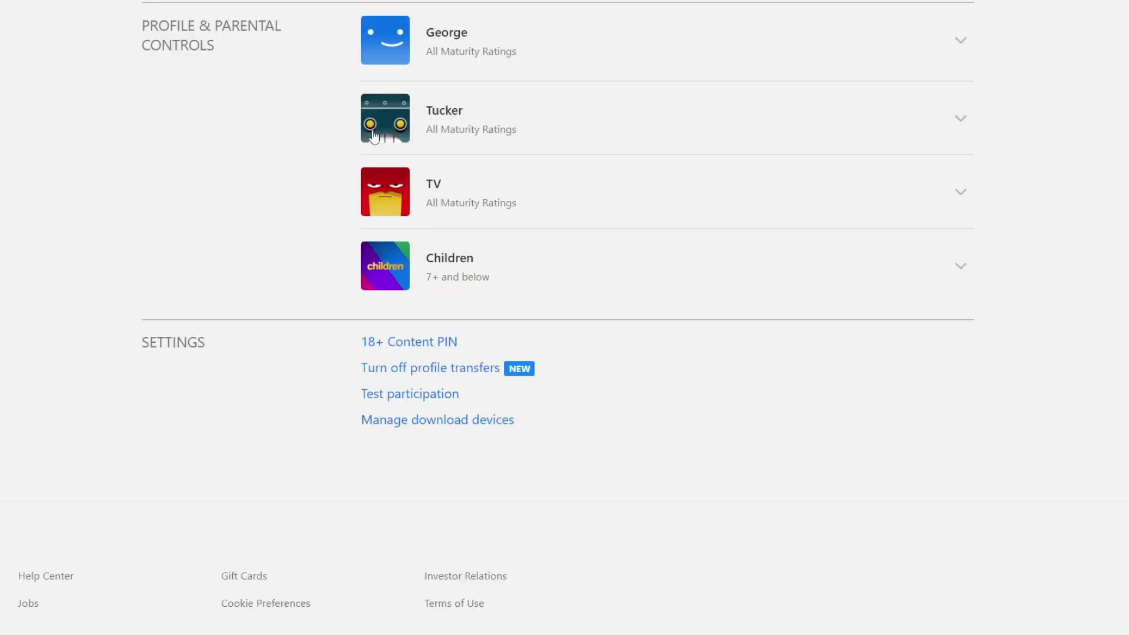
Expand Tucker's row under Profile & Parental Controls and open his Profile Lock setting.
click(917, 129)
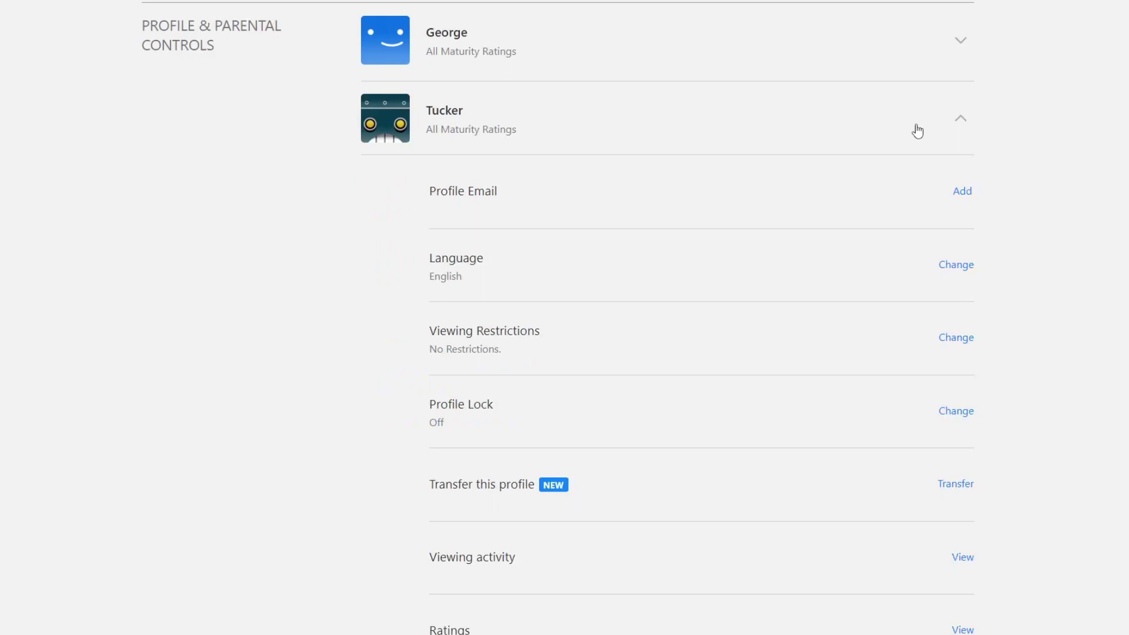
scroll(918, 130, down, 2)
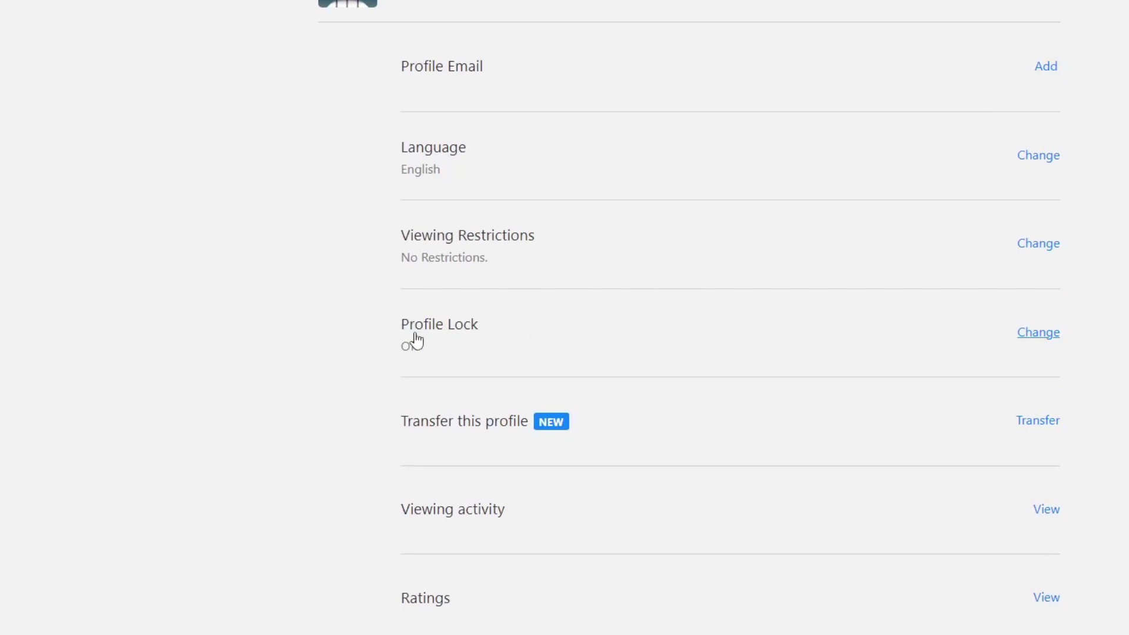
click(1038, 333)
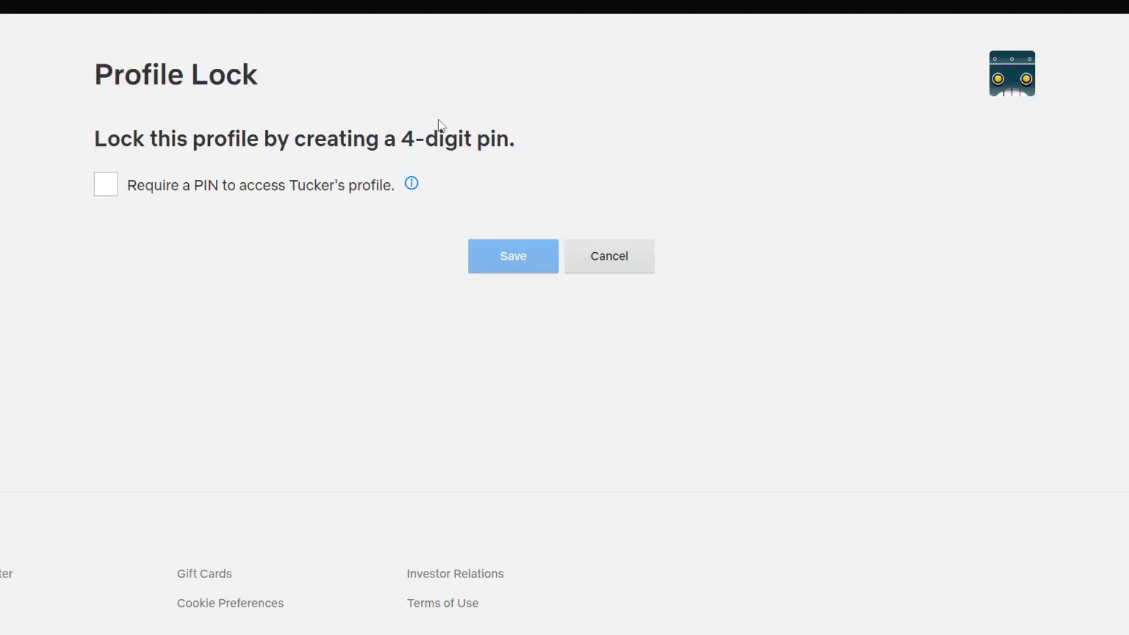
click(108, 186)
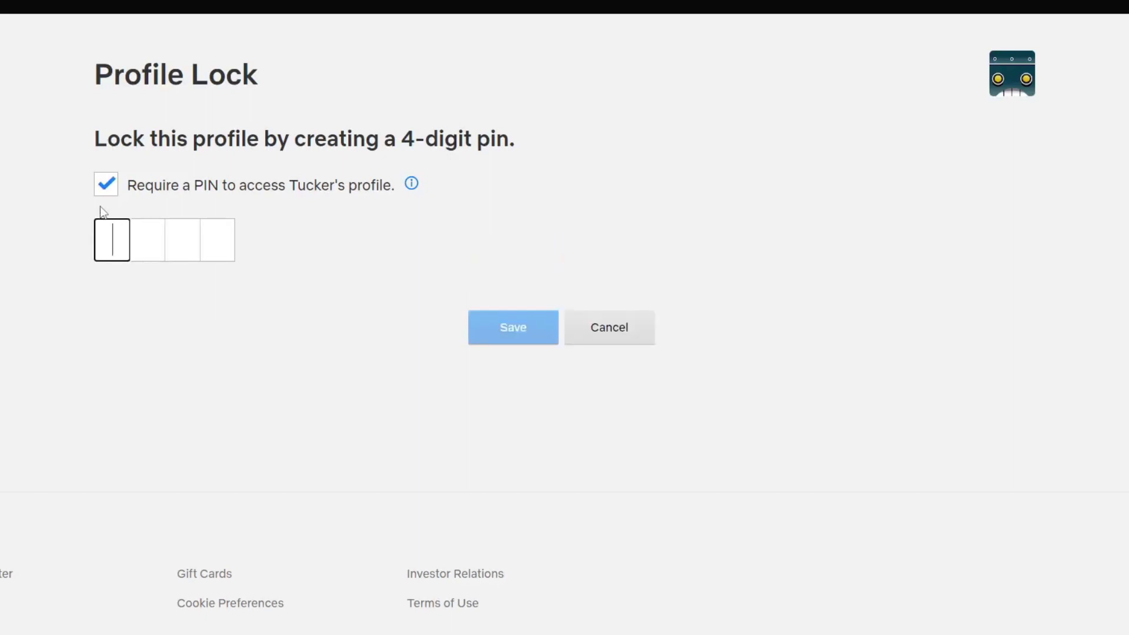
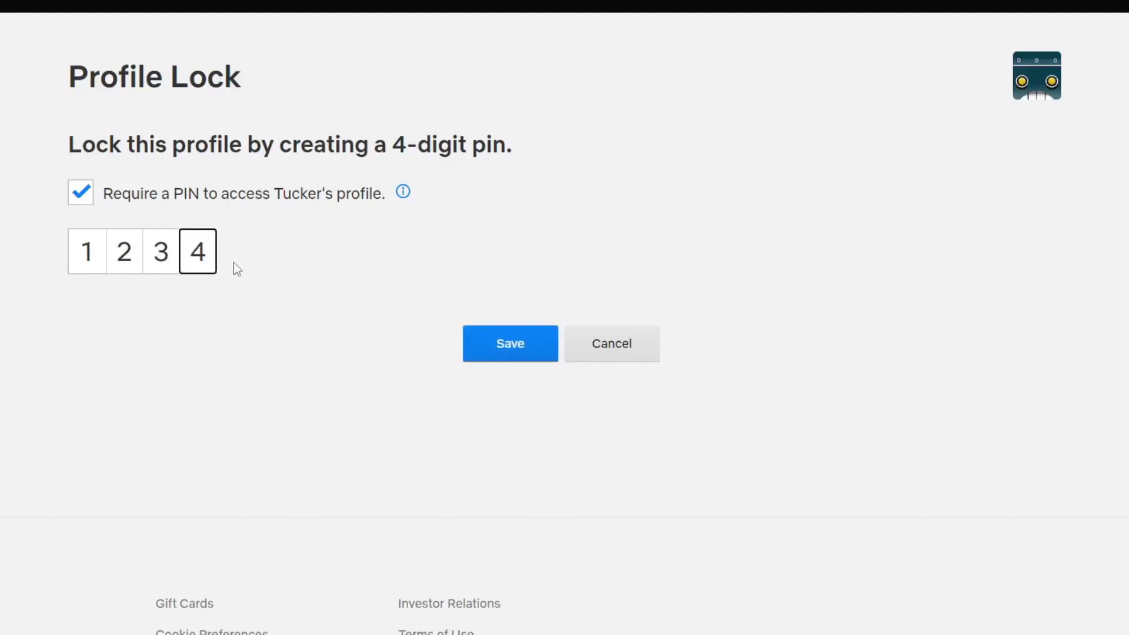
click(498, 336)
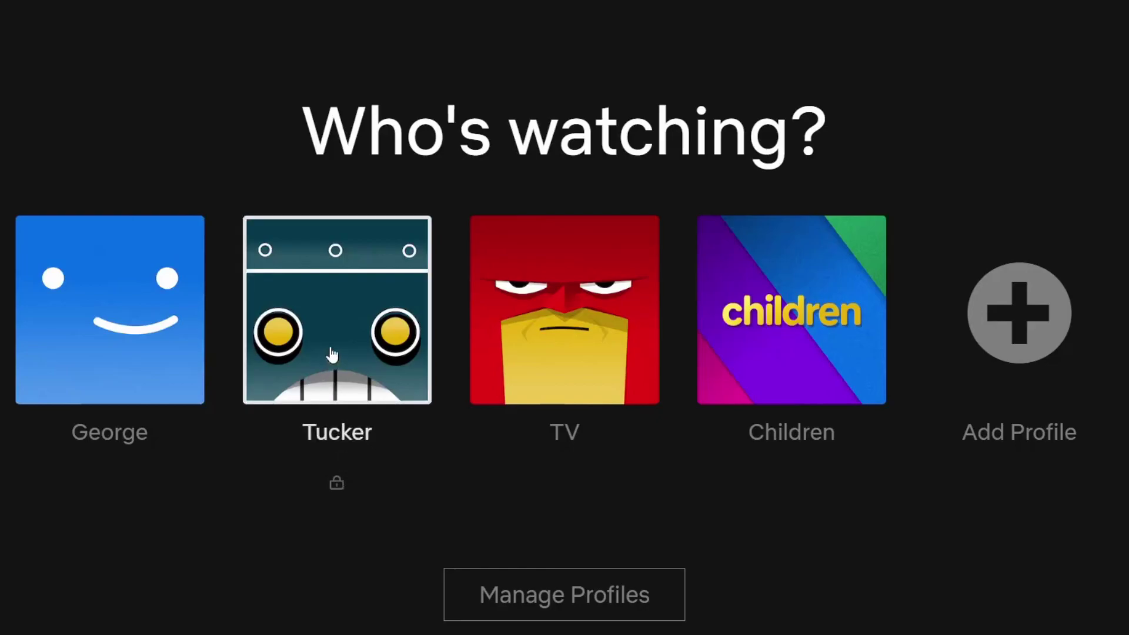
Open Tucker's padlocked profile from Who's watching to bring up the PIN prompt.
click(333, 317)
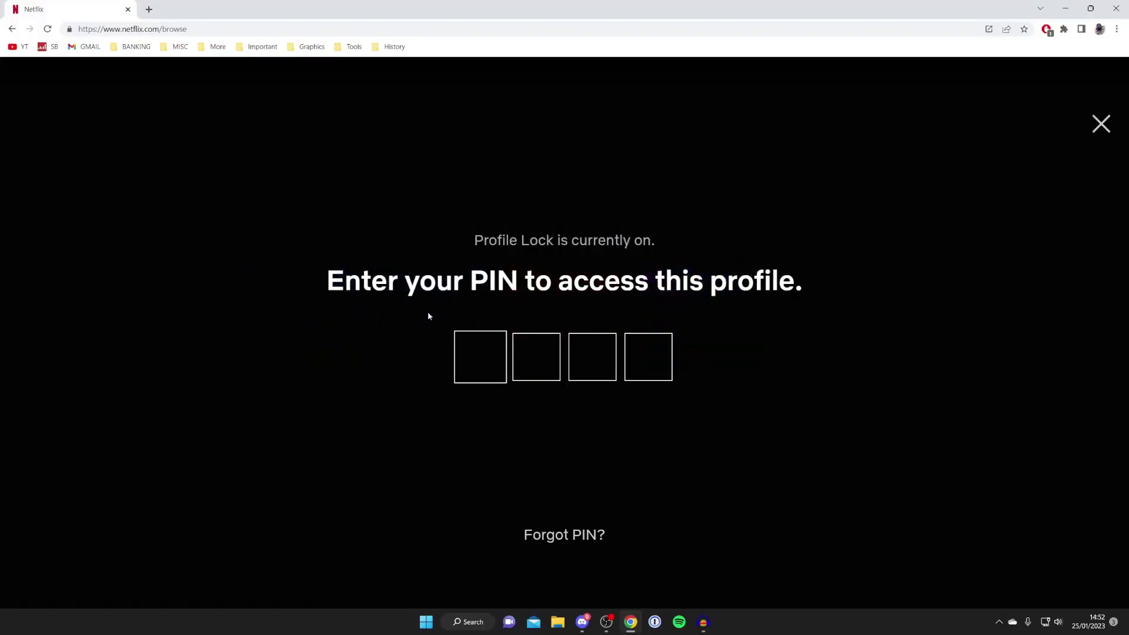
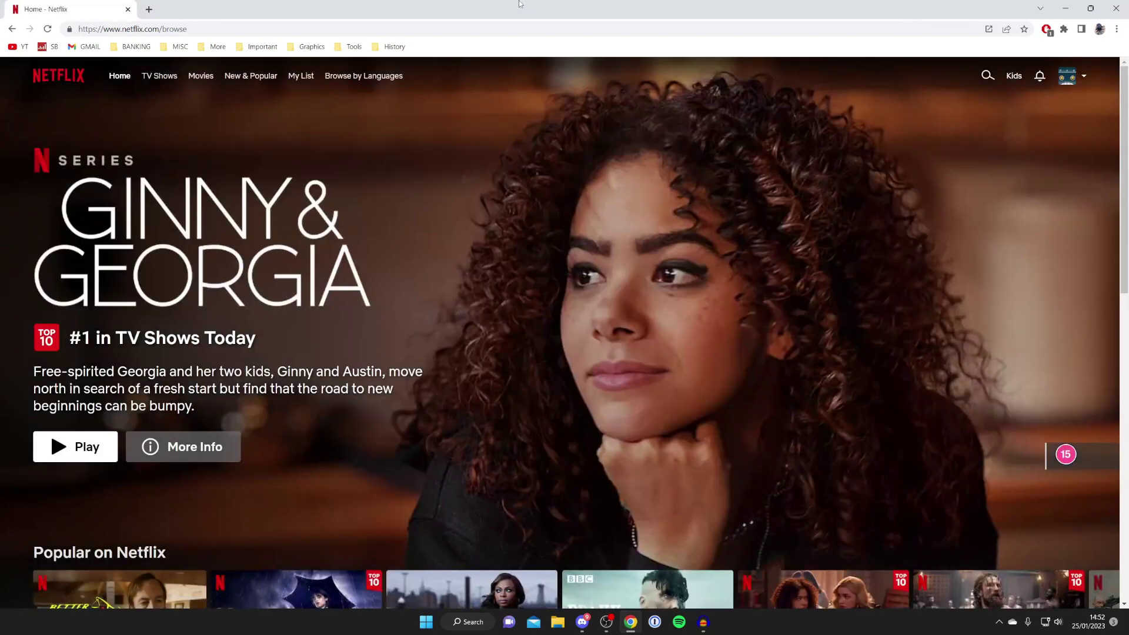